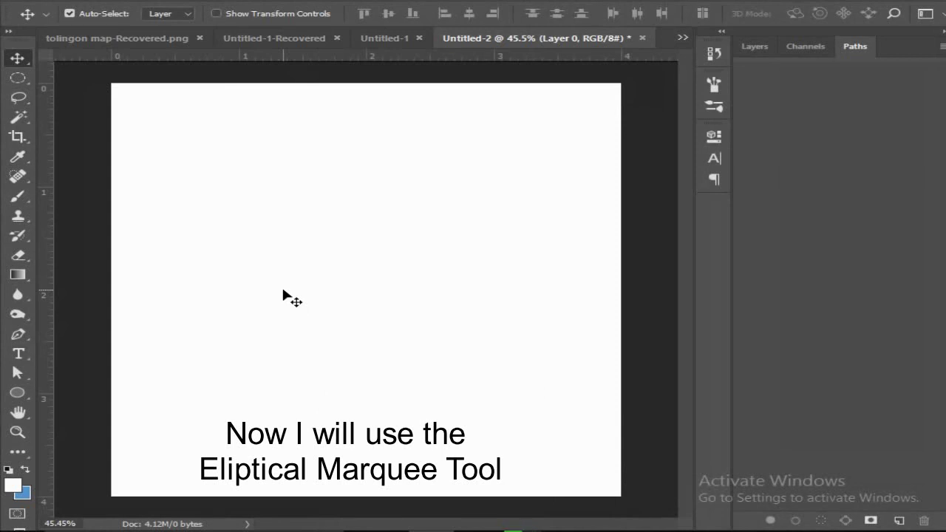
# Step: Draw a roughly 2-inch circular selection near the canvas centre with the Elliptical Marquee Tool
pyautogui.click(20, 77)
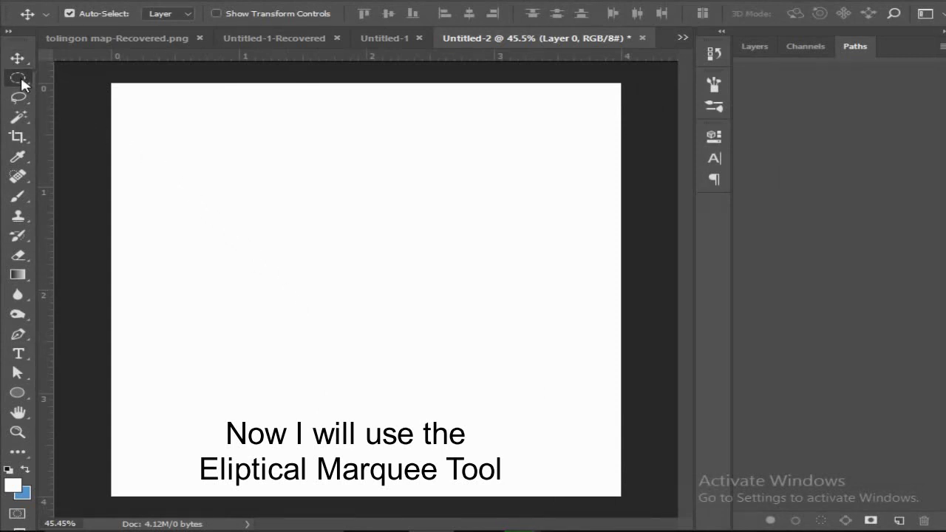
pyautogui.rightClick(21, 81)
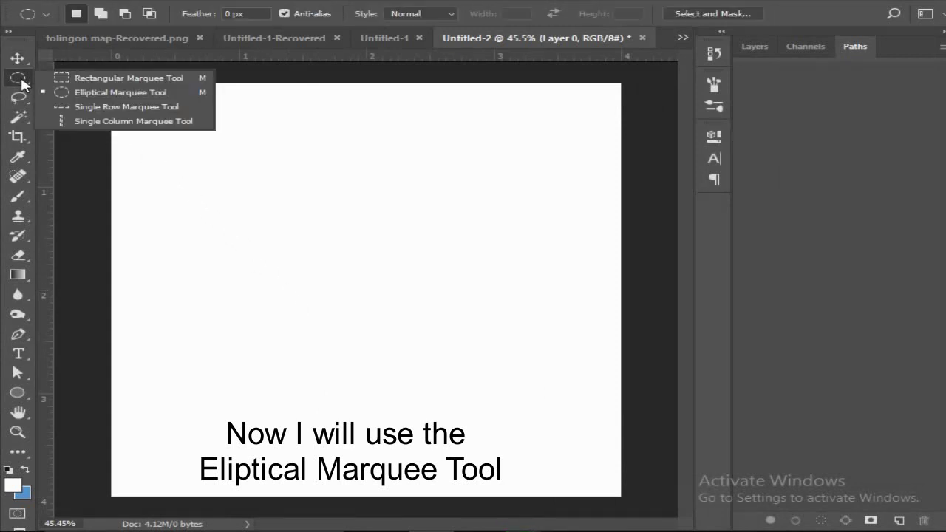
pyautogui.click(106, 93)
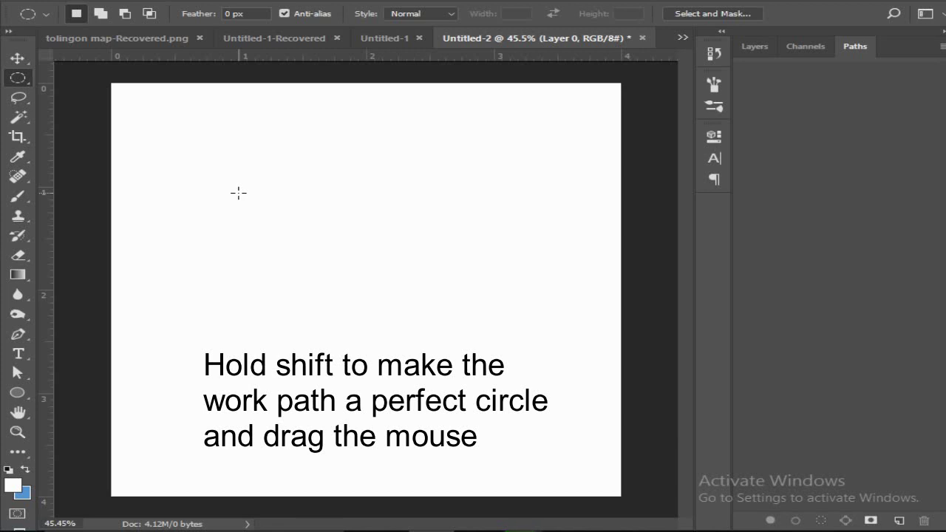
pyautogui.moveTo(238, 193); pyautogui.dragTo(549, 401)
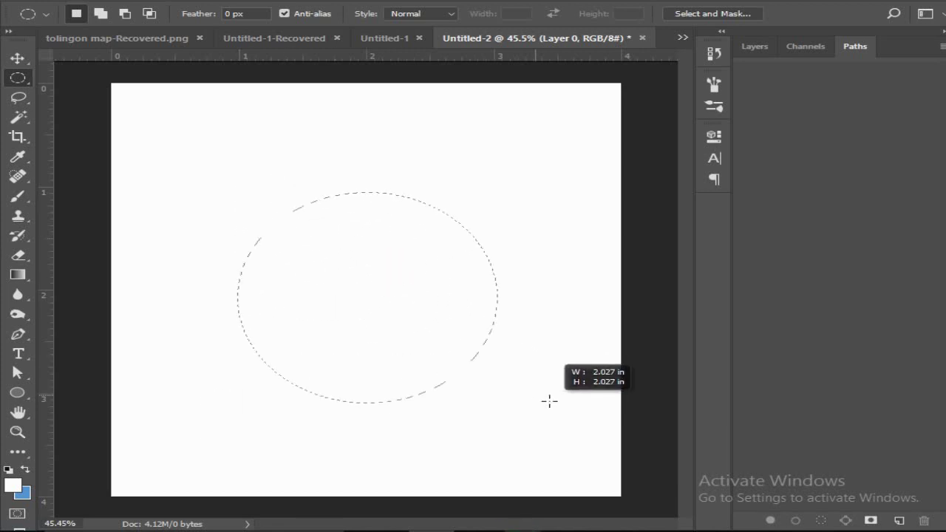
pyautogui.moveTo(549, 402); pyautogui.dragTo(569, 402)
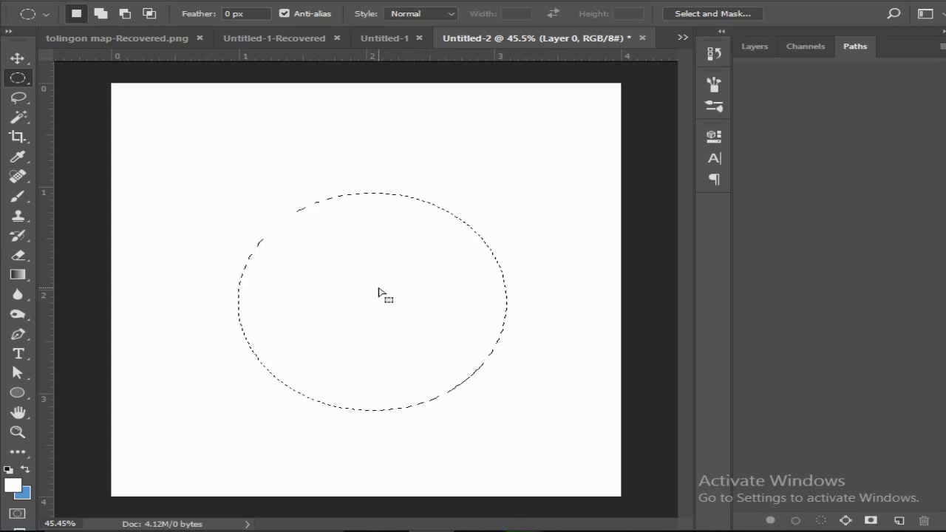
# Step: Convert the circular selection into a Work Path with 2.0-pixel tolerance
pyautogui.rightClick(379, 293)
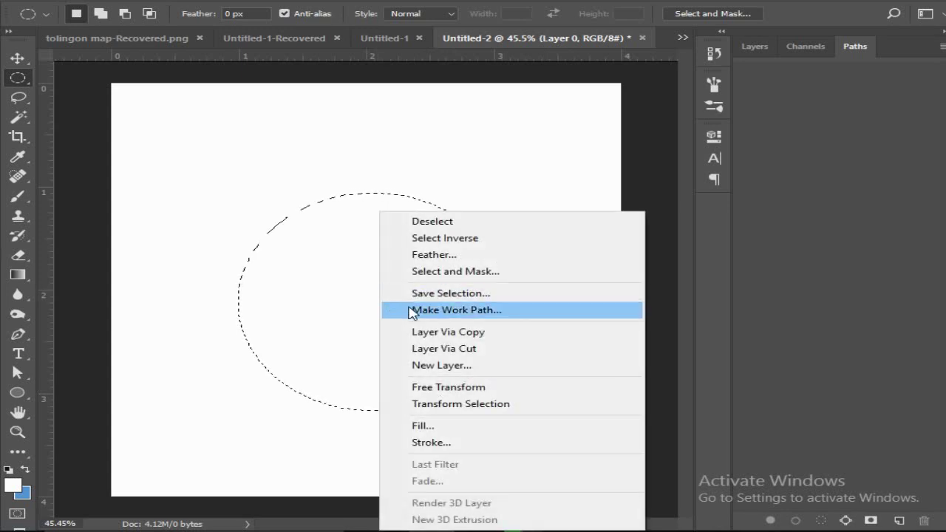
pyautogui.click(452, 311)
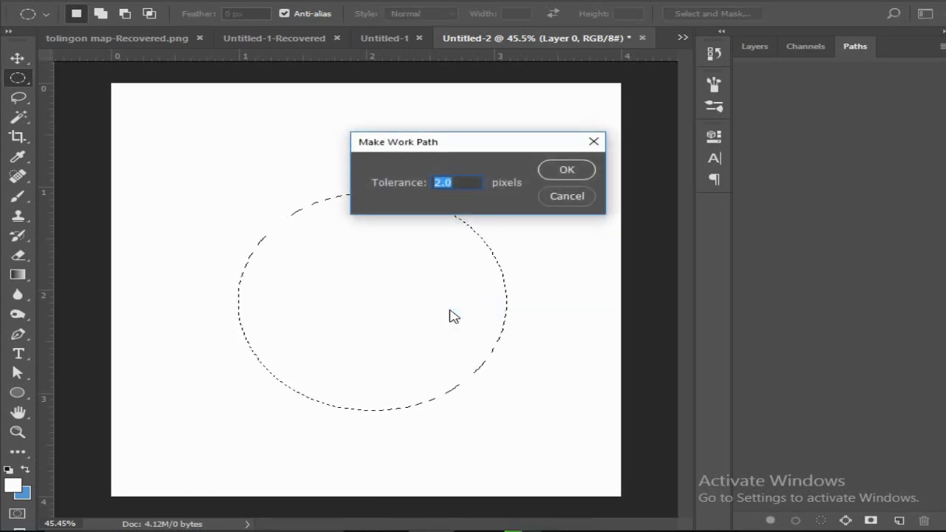
pyautogui.click(568, 171)
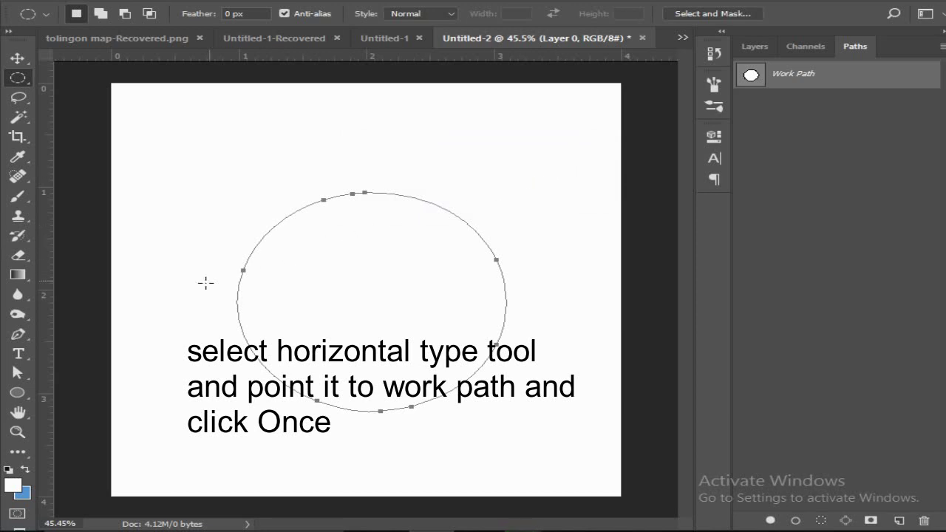
# Step: With the Horizontal Type Tool, start a type path on the circle's lower-left edge
pyautogui.click(19, 354)
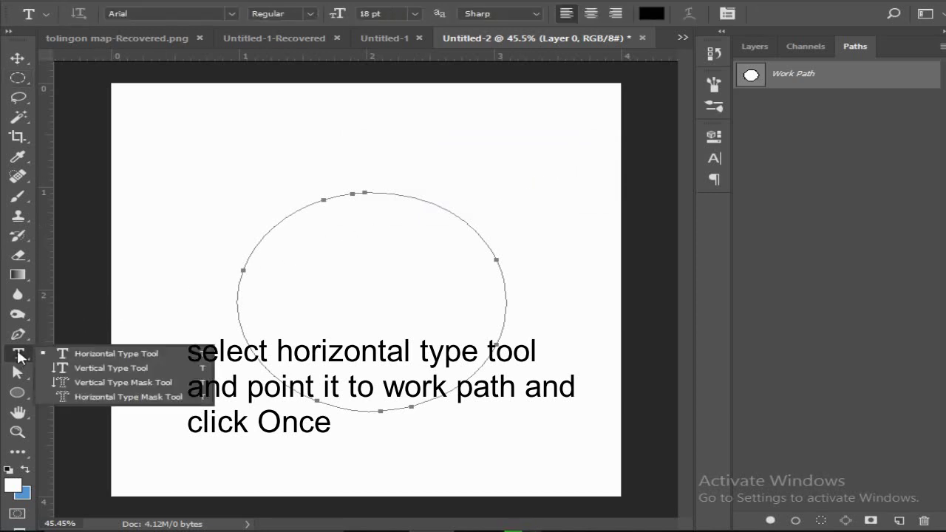
pyautogui.click(94, 354)
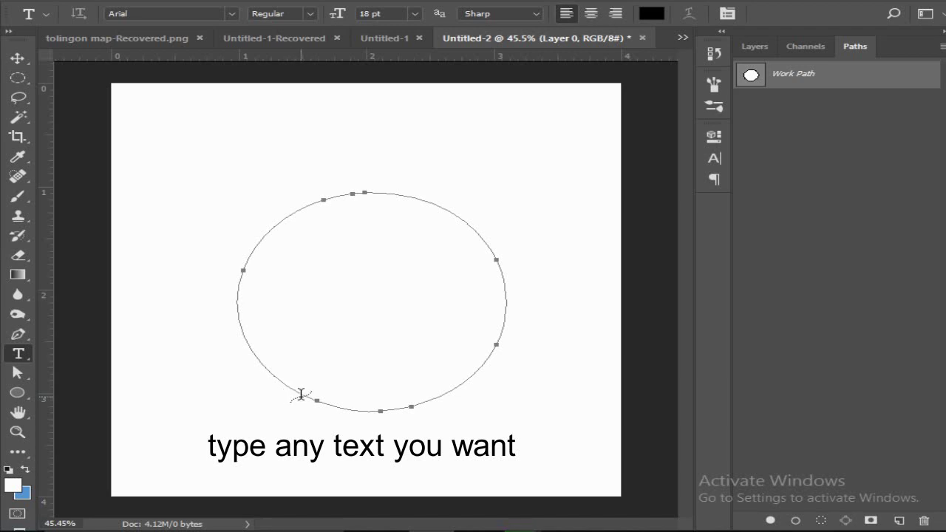
pyautogui.click(301, 394)
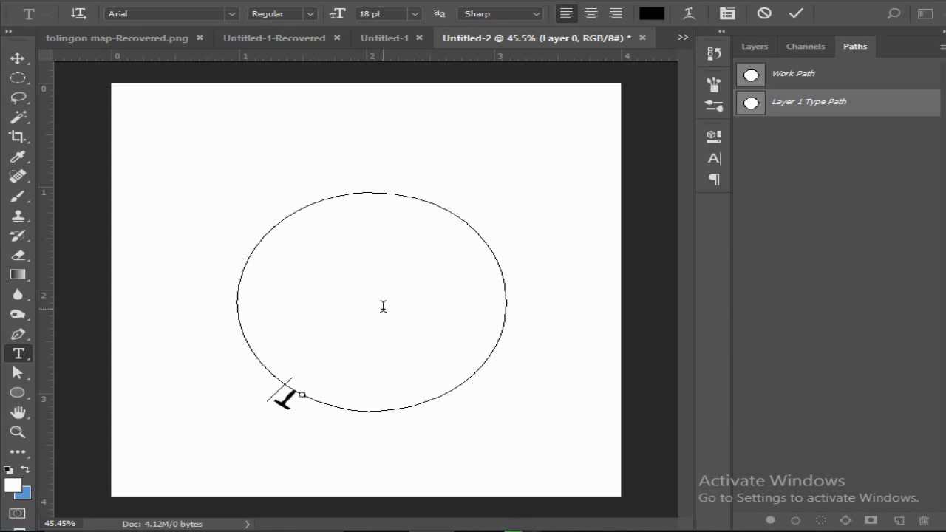
# Step: Type 'The quick brown fox jump over the lazy dog' along the circular path
pyautogui.write('The q')
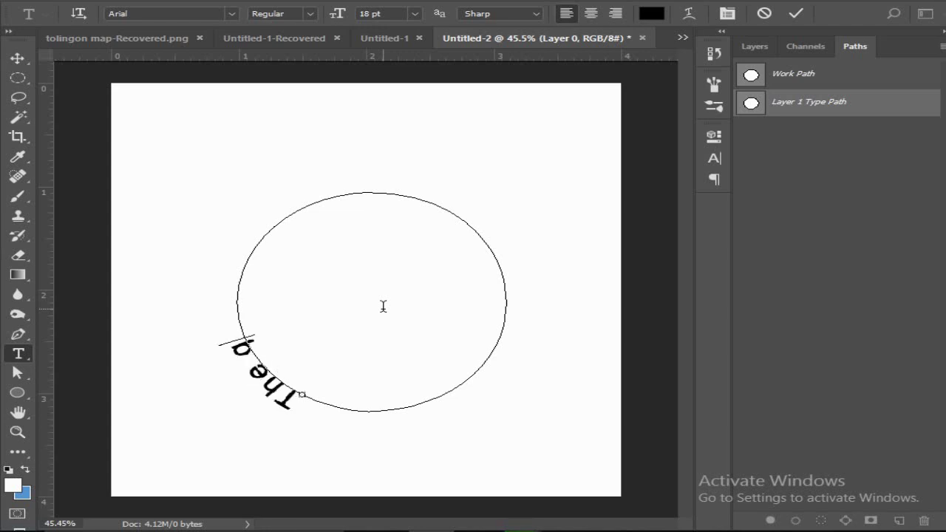
pyautogui.write('uick')
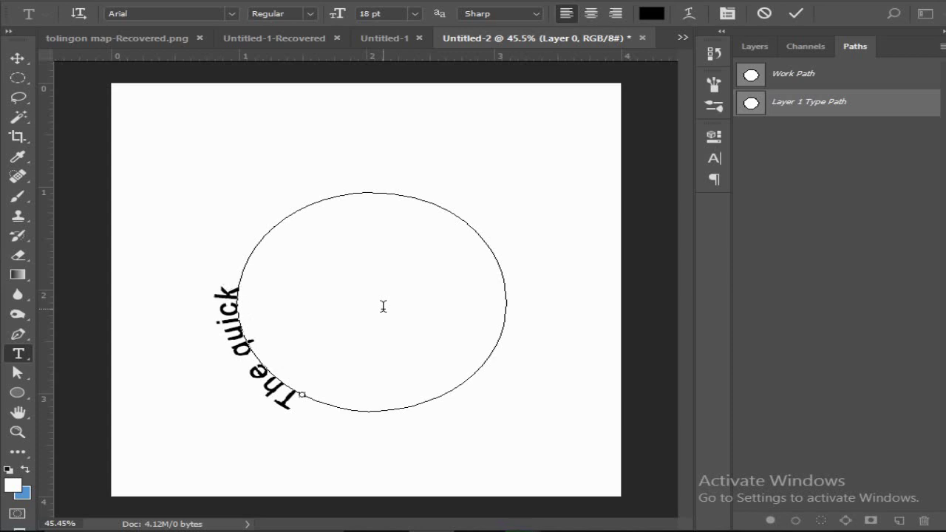
pyautogui.write(' br')
pyautogui.write('own ')
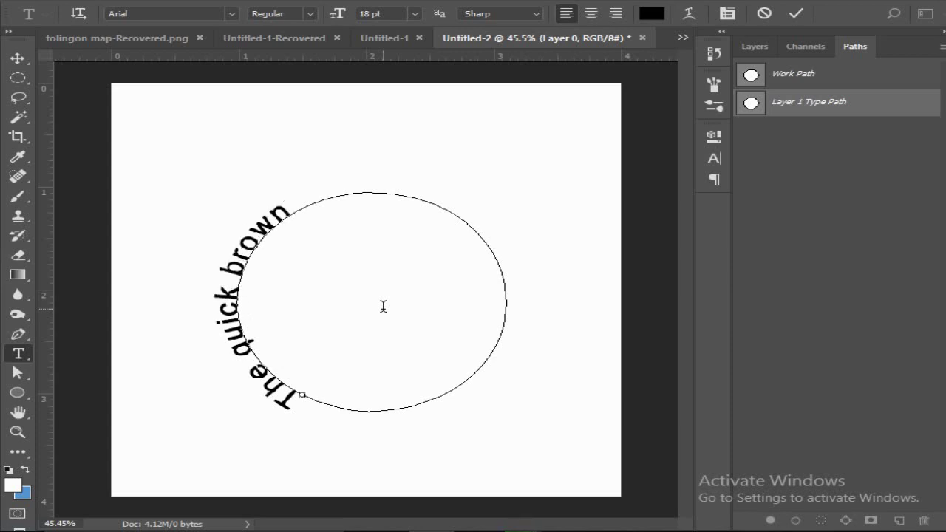
pyautogui.write('fox')
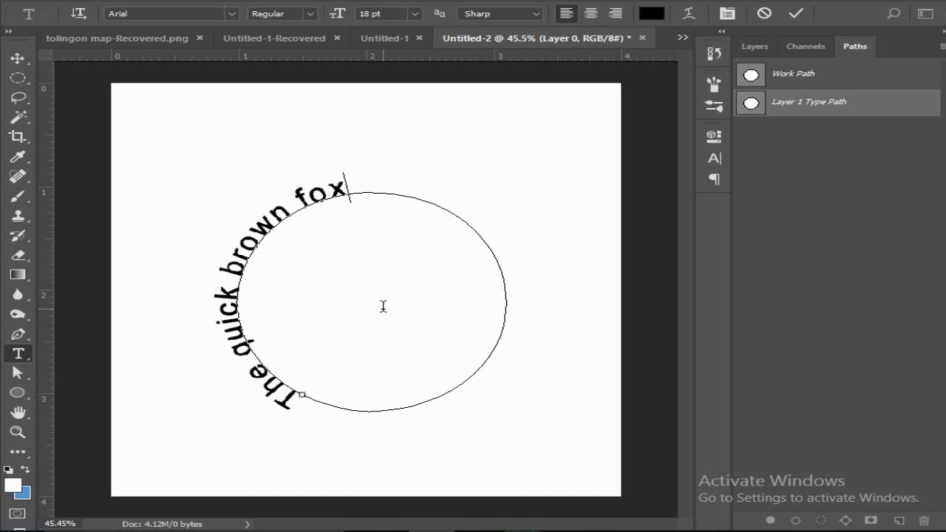
pyautogui.write(' ju')
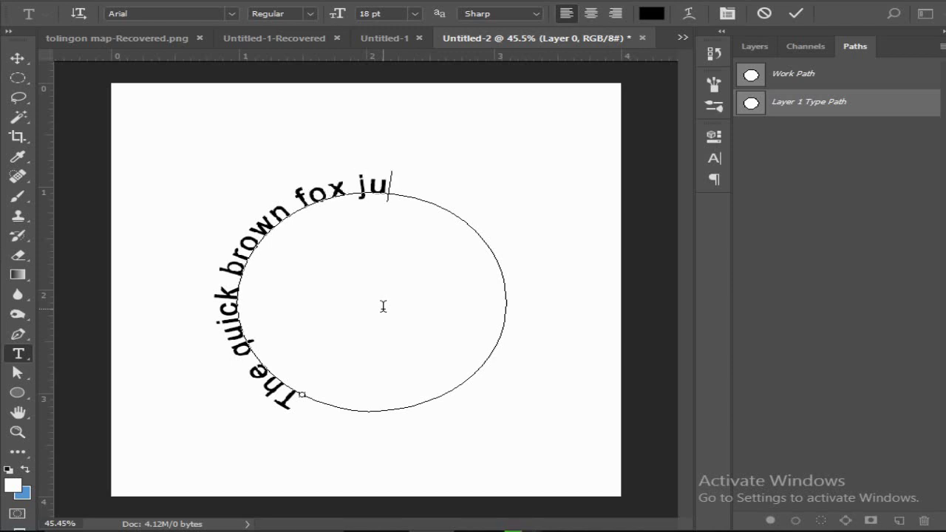
pyautogui.write('m')
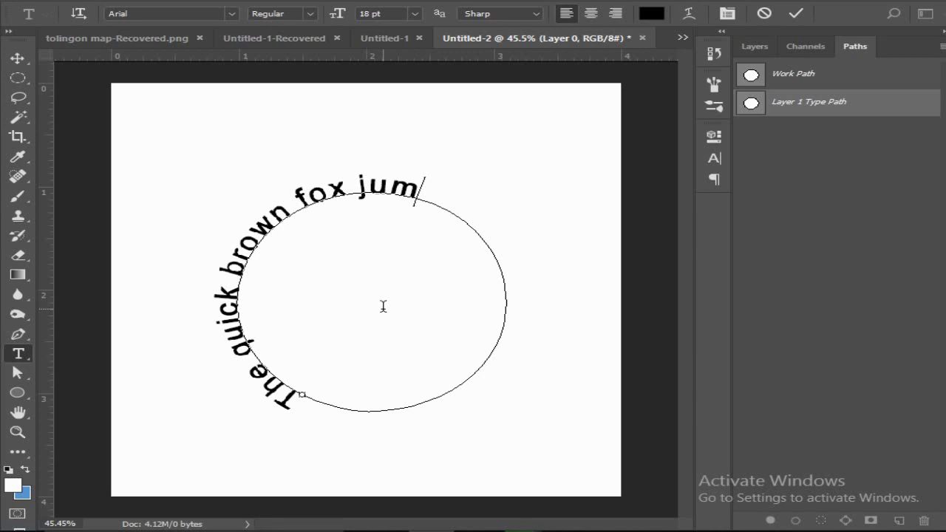
pyautogui.write('p over')
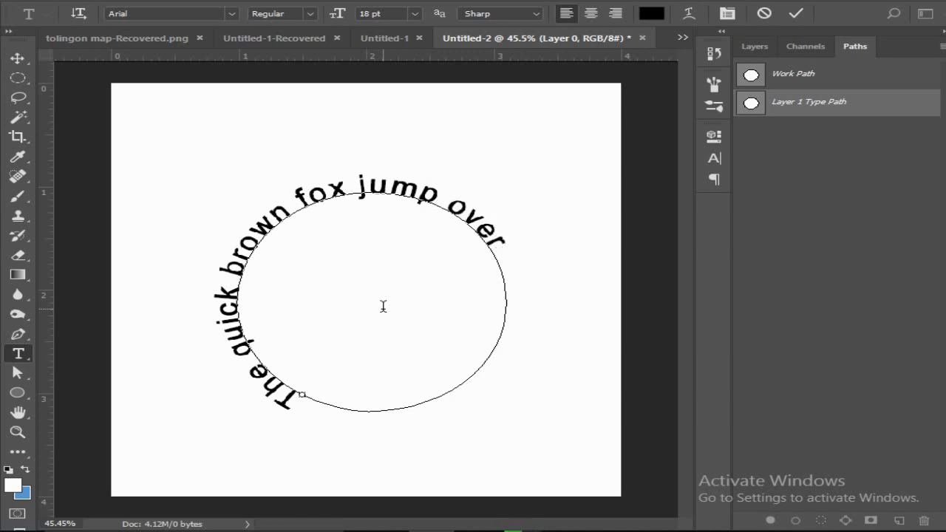
pyautogui.write(' the la')
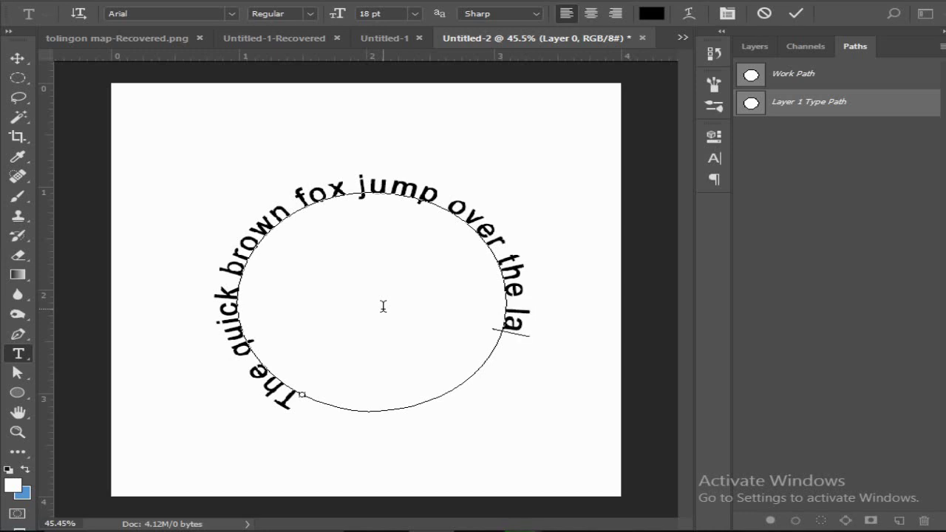
pyautogui.write('zy ')
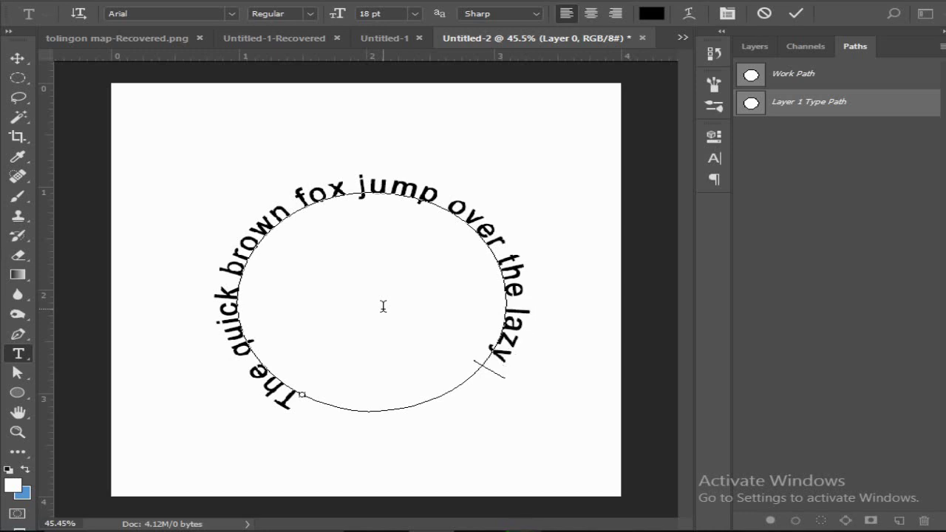
pyautogui.write('dog')
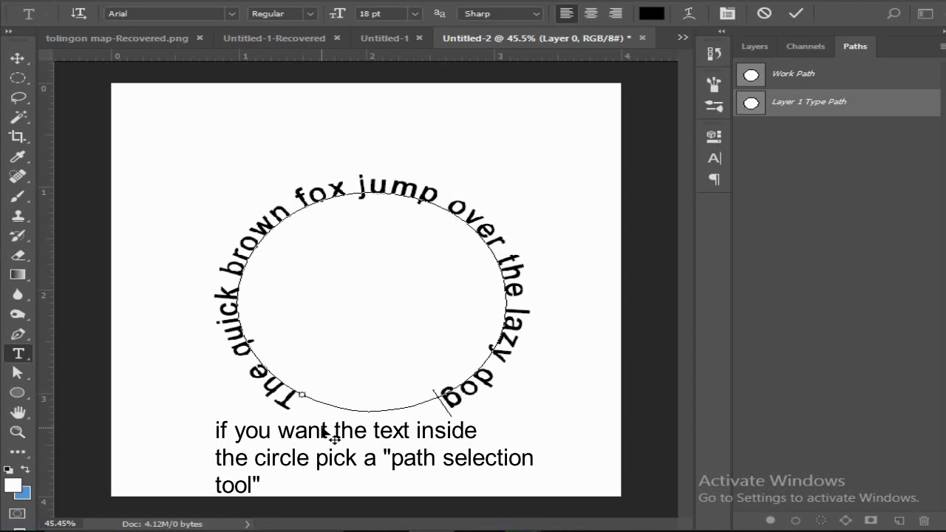
pyautogui.click(16, 375)
pyautogui.click(18, 379)
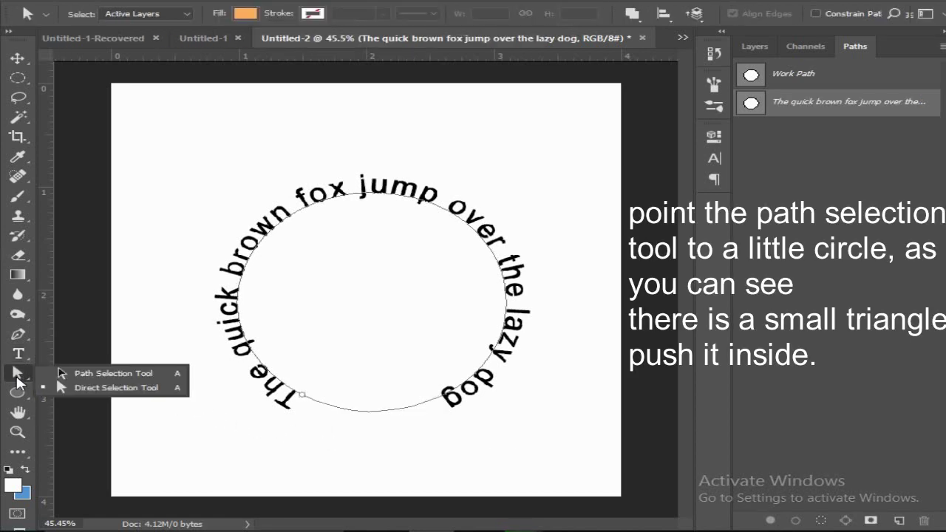
pyautogui.click(109, 376)
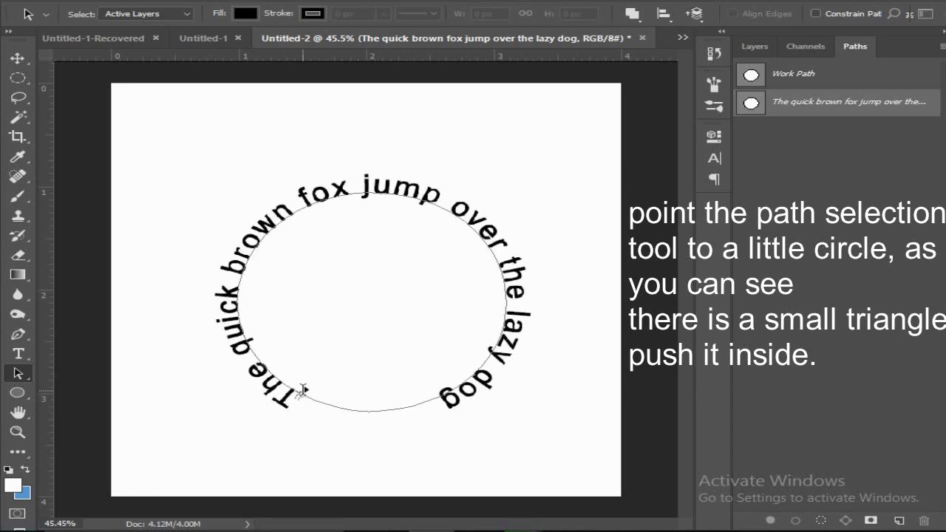
pyautogui.moveTo(303, 395); pyautogui.dragTo(303, 384)
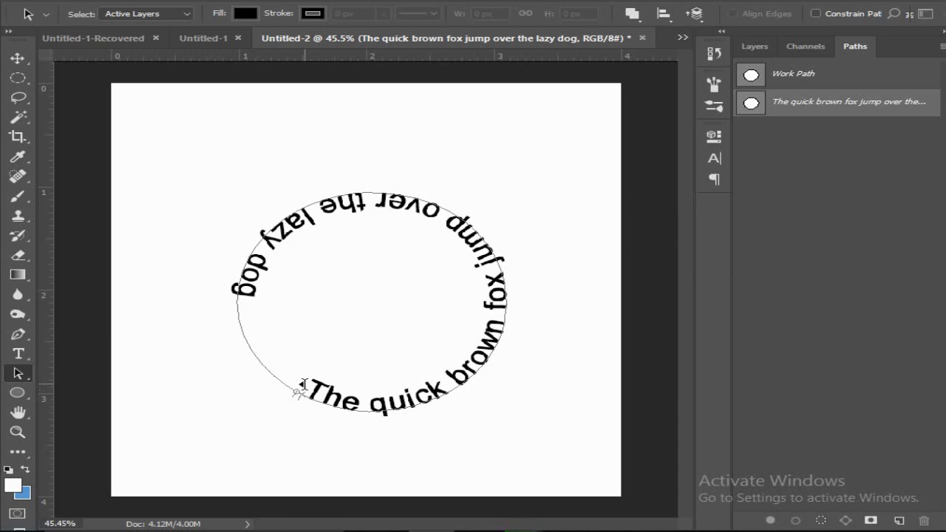
pyautogui.moveTo(303, 385); pyautogui.dragTo(300, 395)
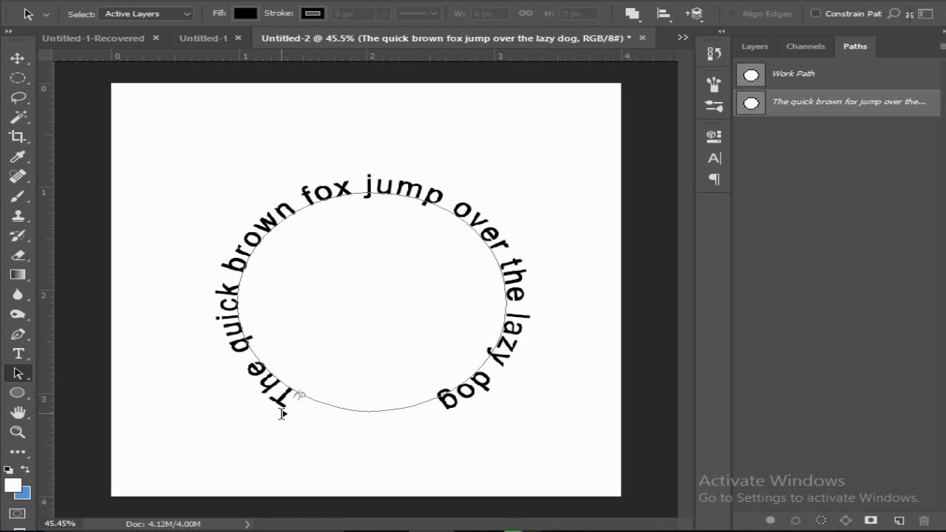
pyautogui.moveTo(282, 414); pyautogui.dragTo(299, 381)
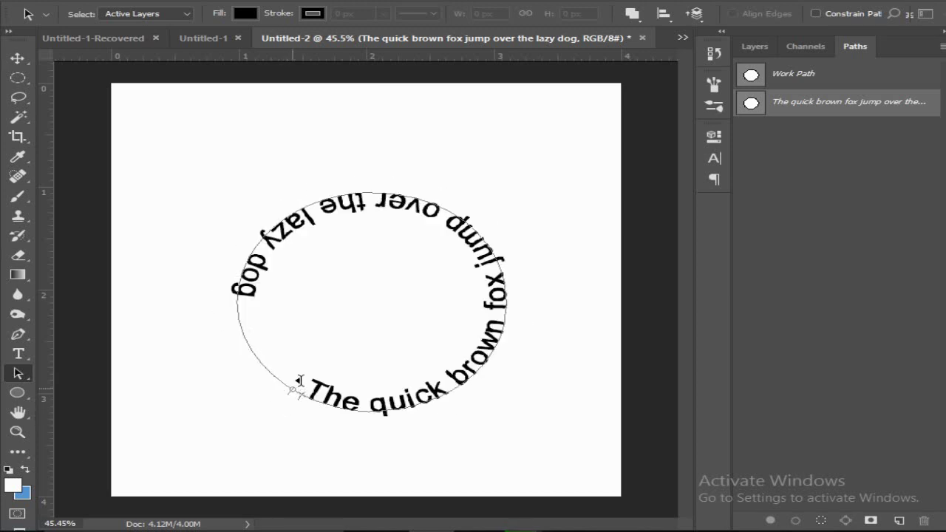
pyautogui.moveTo(291, 389); pyautogui.dragTo(287, 404)
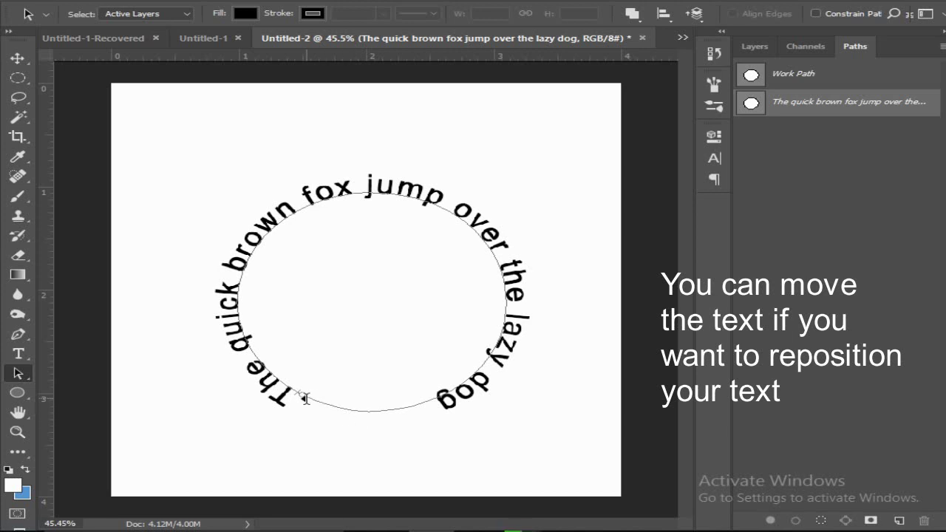
pyautogui.moveTo(303, 394)
pyautogui.mouseDown()
pyautogui.moveTo(314, 384)
pyautogui.moveTo(416, 401)
pyautogui.mouseUp()
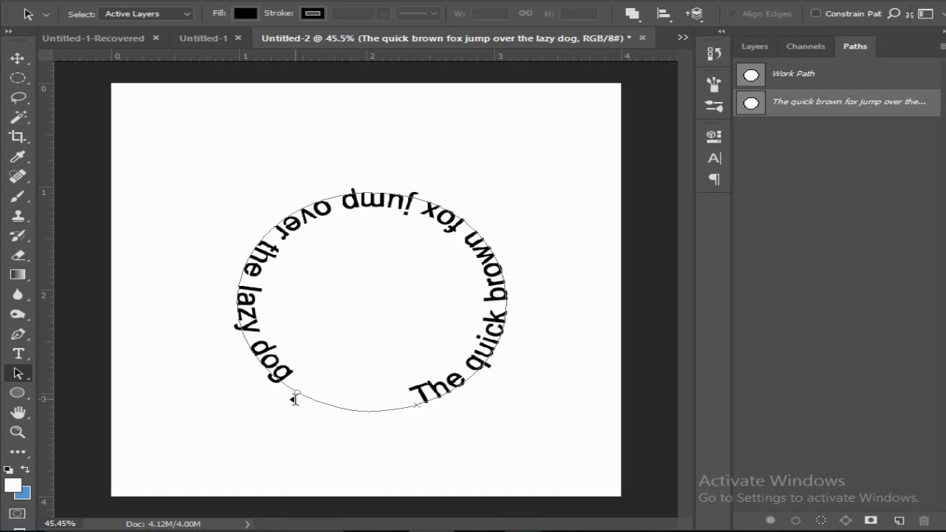
pyautogui.moveTo(294, 394); pyautogui.dragTo(292, 406)
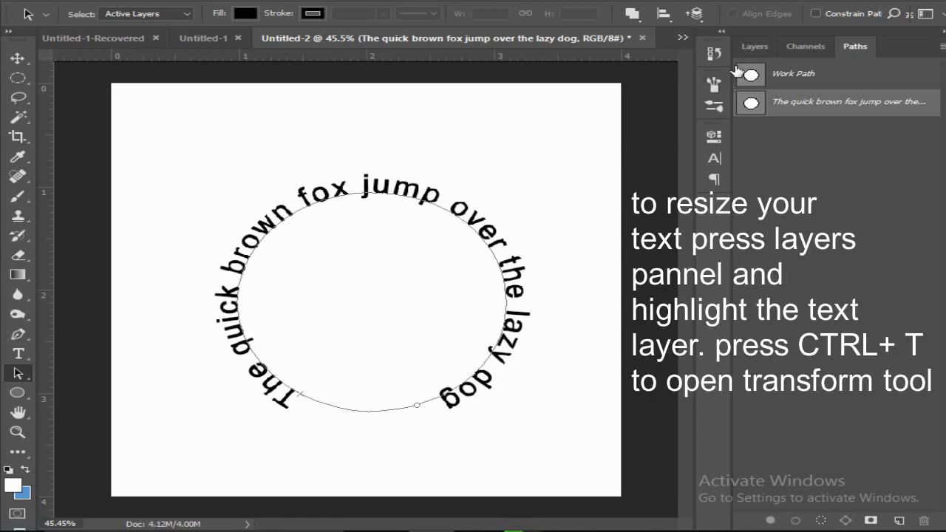
# Step: Free-transform the circular text layer, first to about 84%, then up to about 153%
pyautogui.click(755, 48)
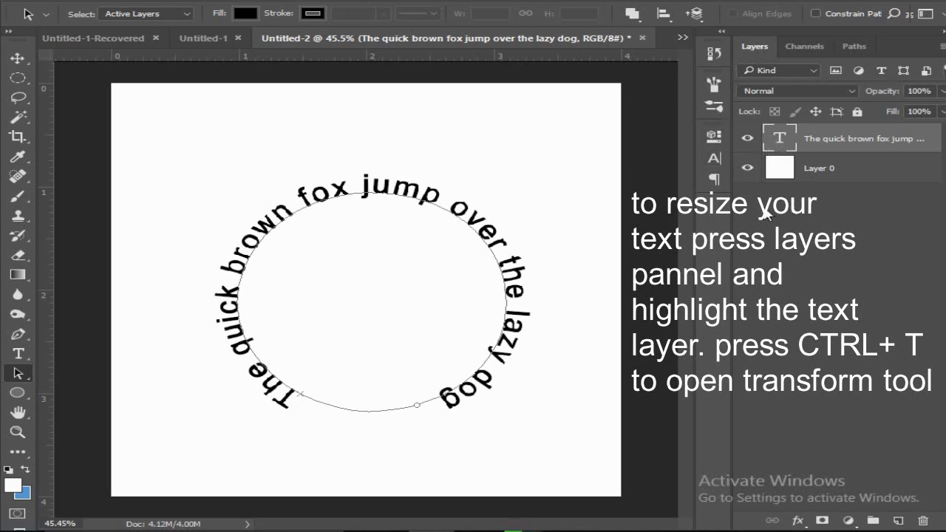
pyautogui.hotkey('ctrl', 't')
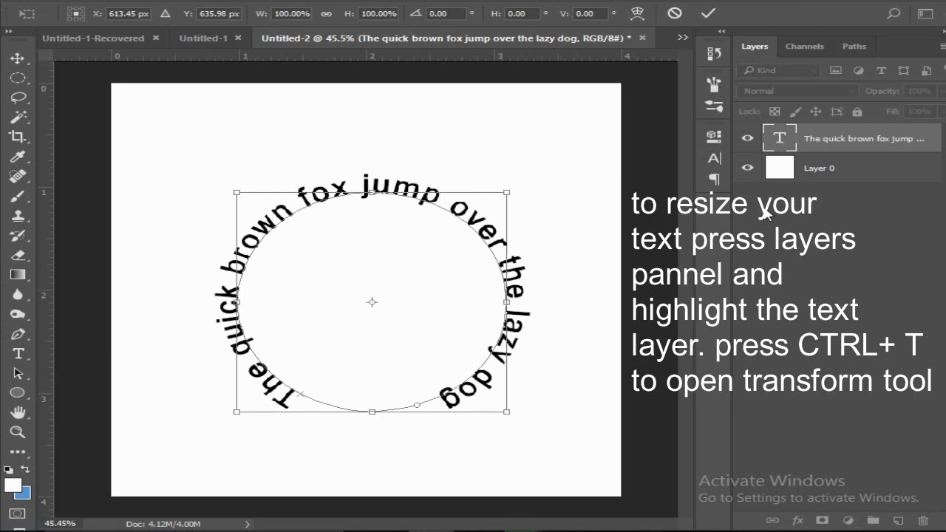
pyautogui.moveTo(507, 192); pyautogui.dragTo(471, 221)
pyautogui.press('Return')
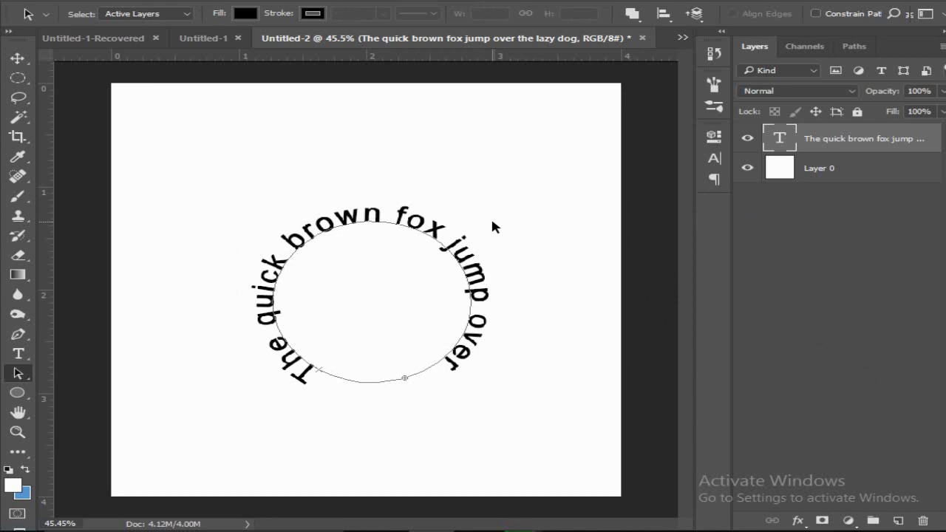
pyautogui.hotkey('ctrl', 't')
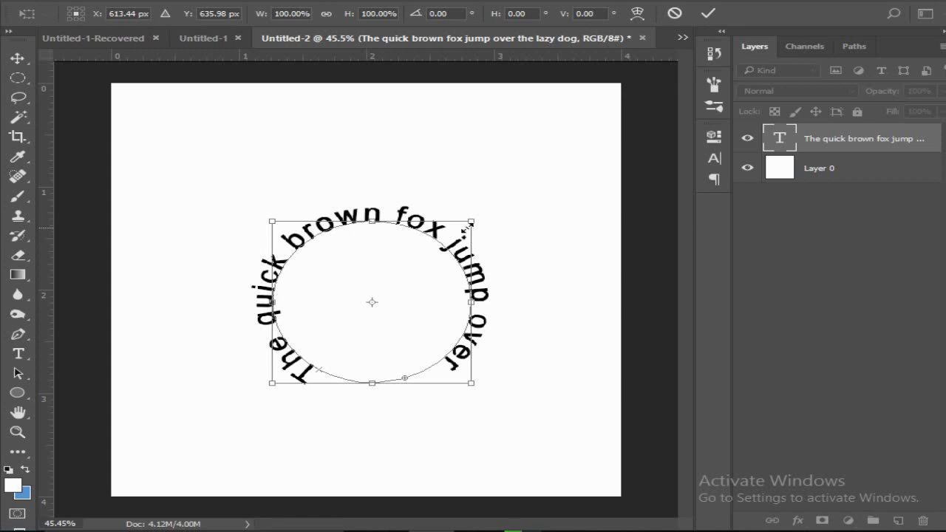
pyautogui.moveTo(471, 221); pyautogui.dragTo(526, 177)
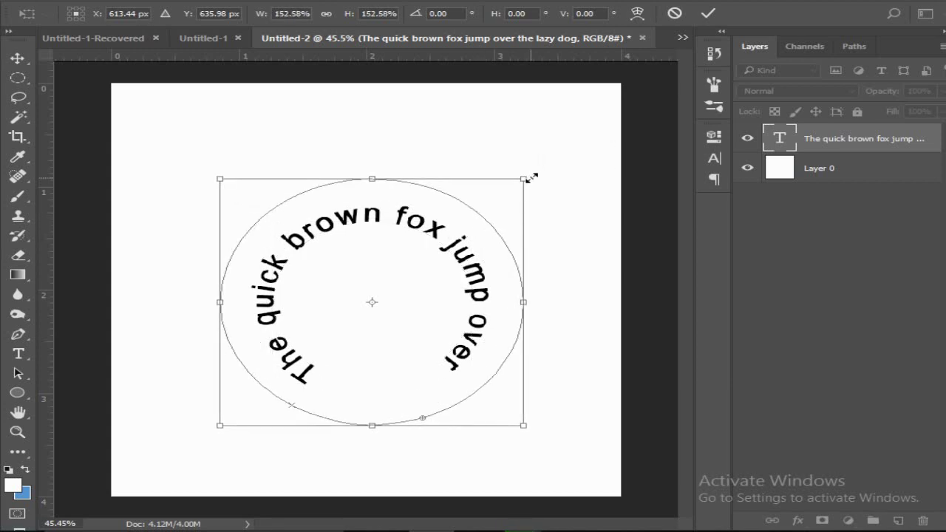
pyautogui.press('Return')
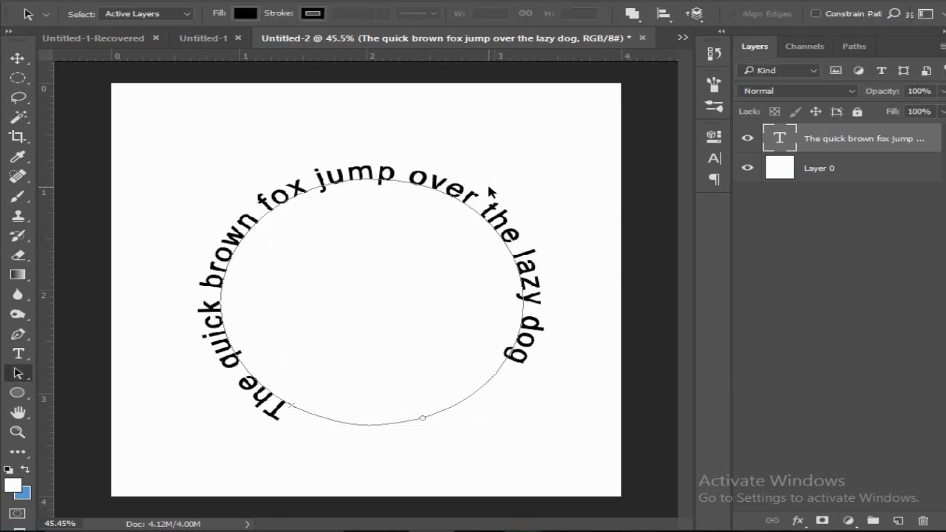